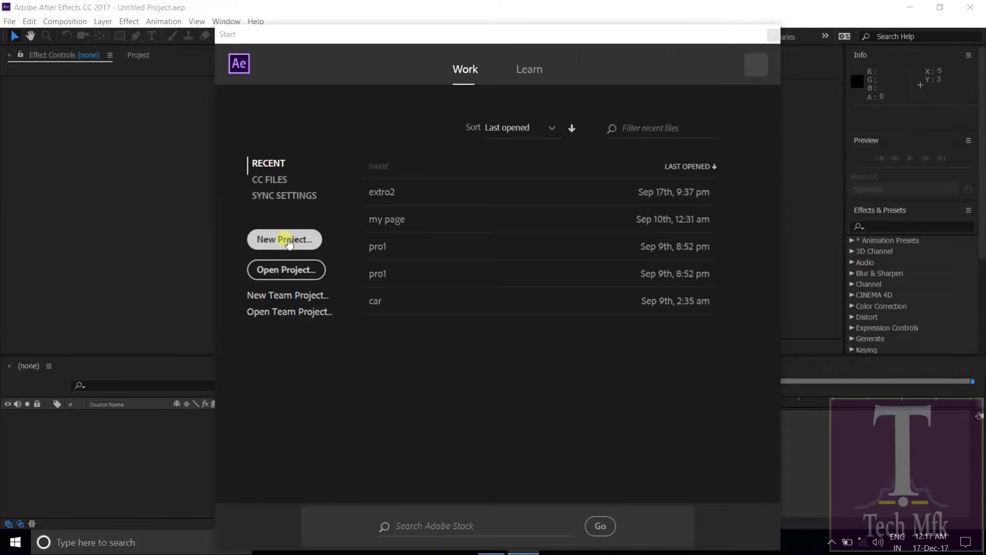
- Start a new project and create the default composition Comp 1
{"action": "left_click", "coordinate": [288, 242]}
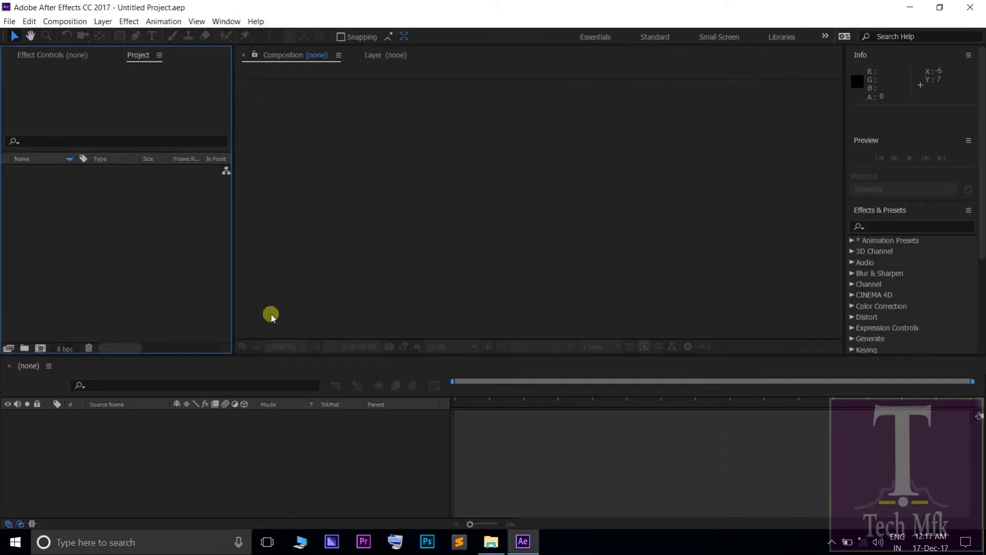
{"action": "right_click", "coordinate": [98, 241]}
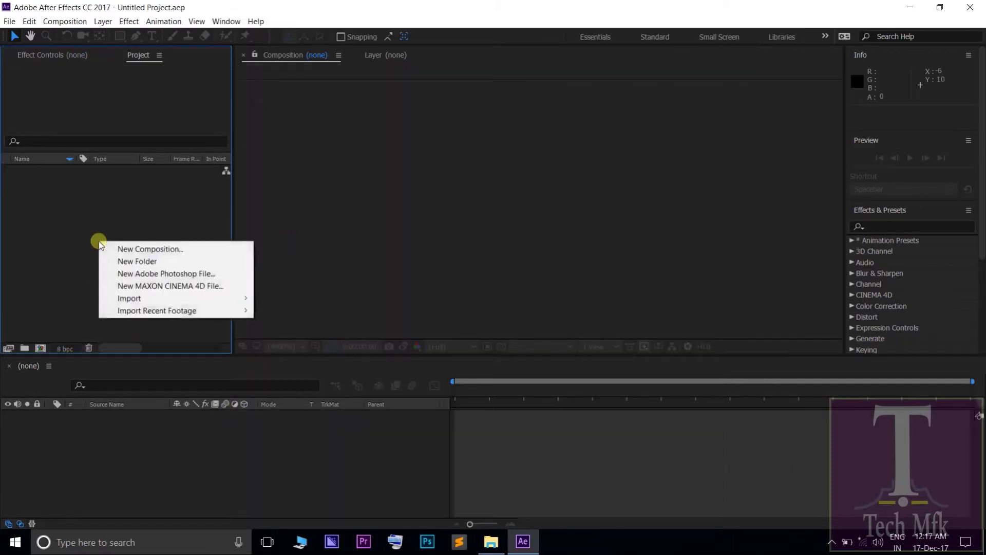
{"action": "left_click", "coordinate": [131, 247]}
{"action": "left_click", "coordinate": [559, 402]}
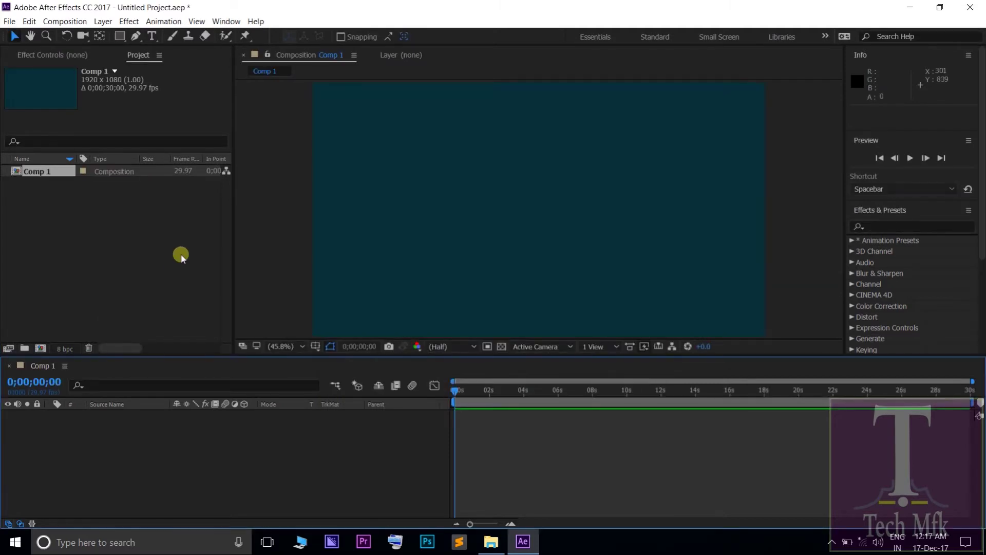
- Import the forest nature wallpaper JPG from PHOTOS > OTHERS into the project
{"action": "right_click", "coordinate": [101, 218]}
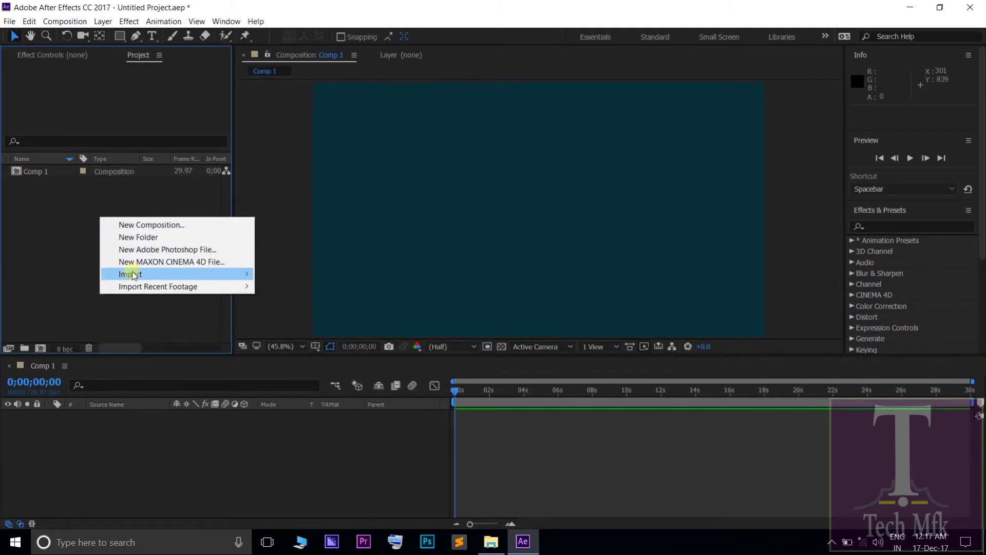
{"action": "mouse_move", "coordinate": [132, 275]}
{"action": "left_click", "coordinate": [298, 273]}
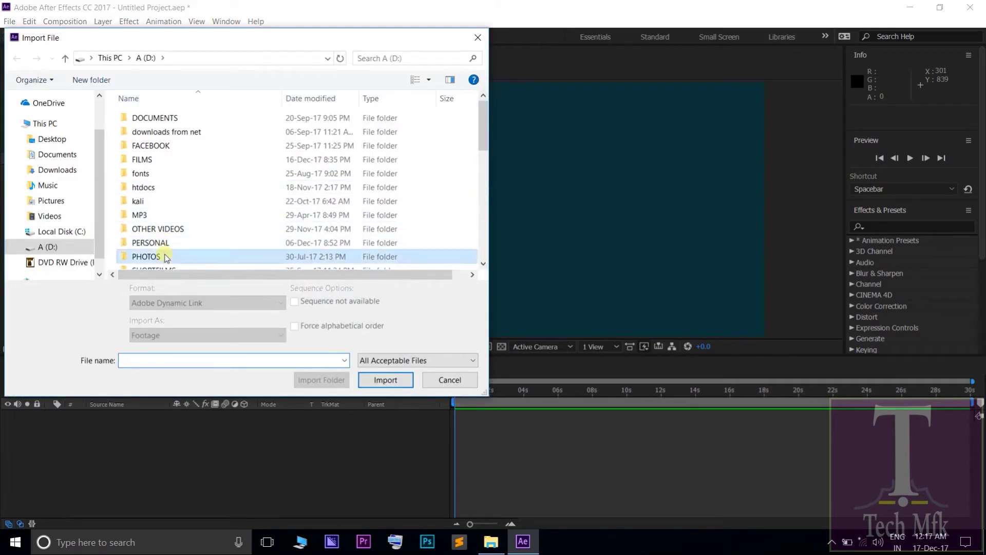
{"action": "double_click", "coordinate": [165, 256]}
{"action": "double_click", "coordinate": [150, 118]}
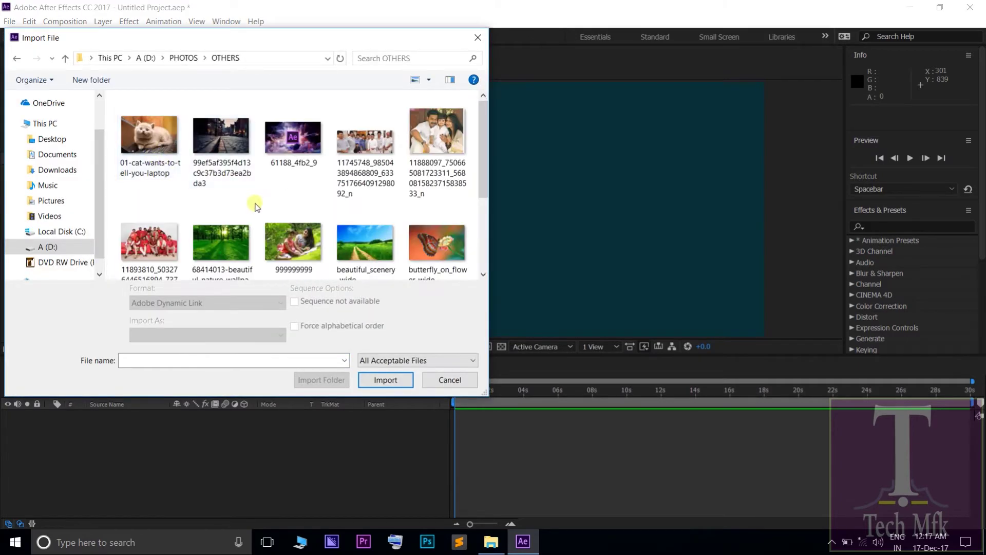
{"action": "left_click", "coordinate": [233, 244]}
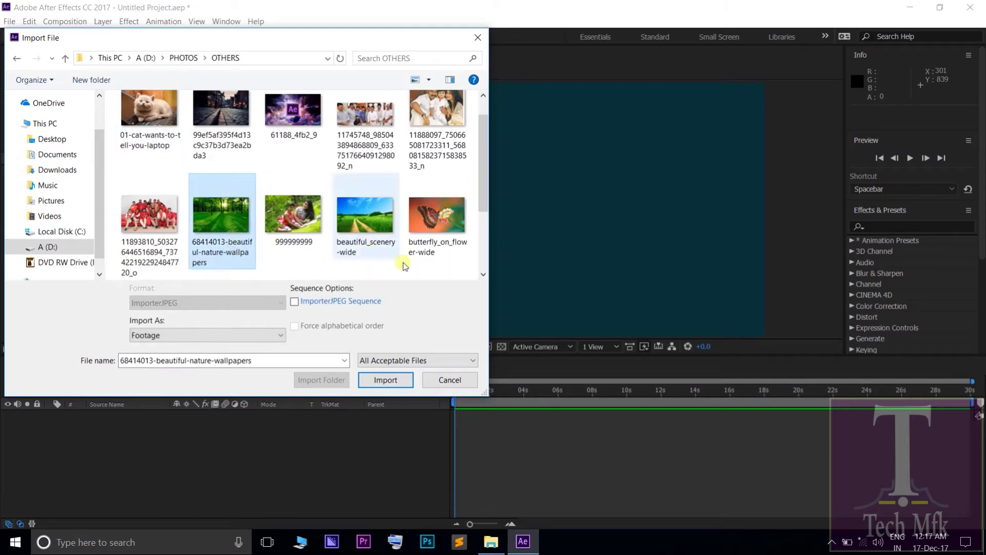
{"action": "left_click", "coordinate": [386, 381]}
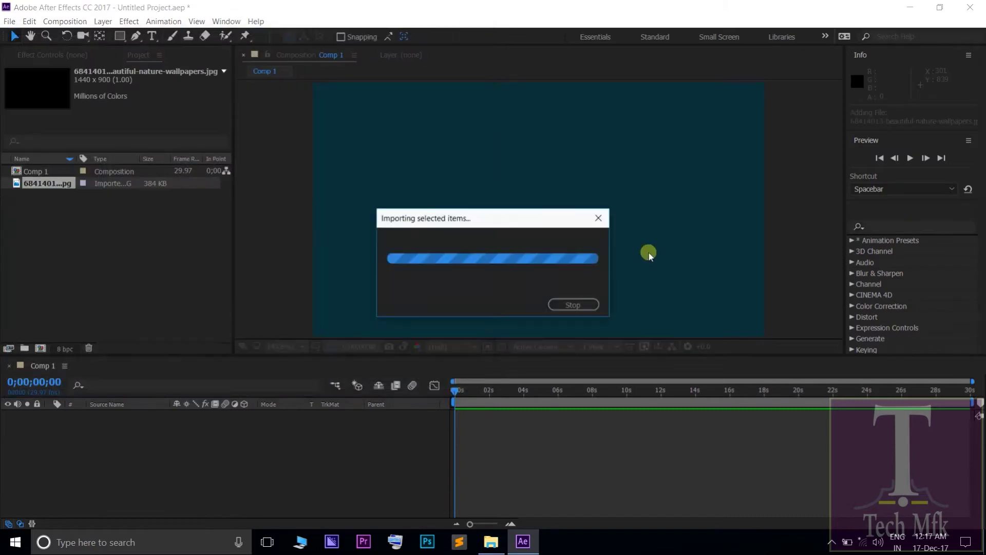
- Import the Green_Screen_Tricks__Disappearing_Yourself.mp4 video from drive D: into the project
{"action": "right_click", "coordinate": [90, 227]}
{"action": "mouse_move", "coordinate": [117, 284]}
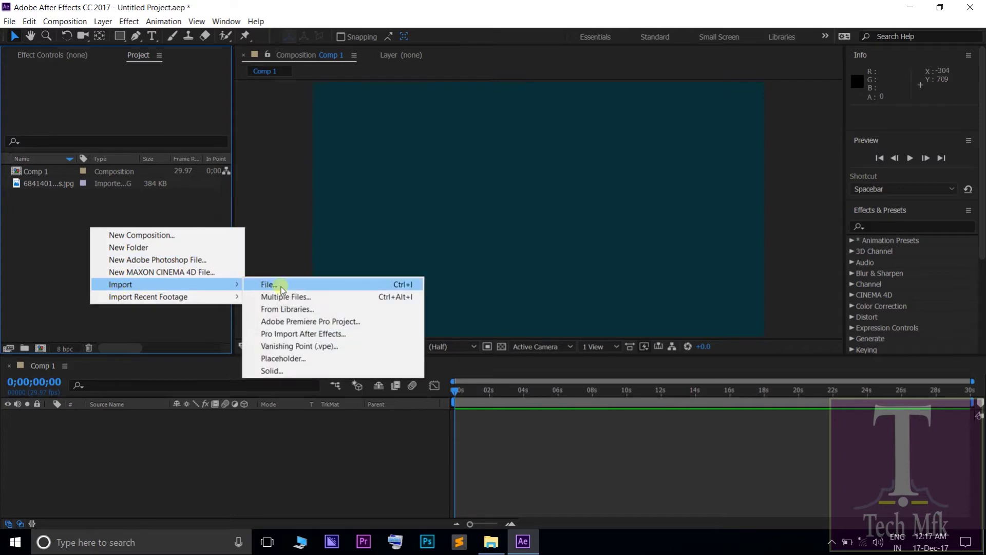
{"action": "left_click", "coordinate": [270, 285]}
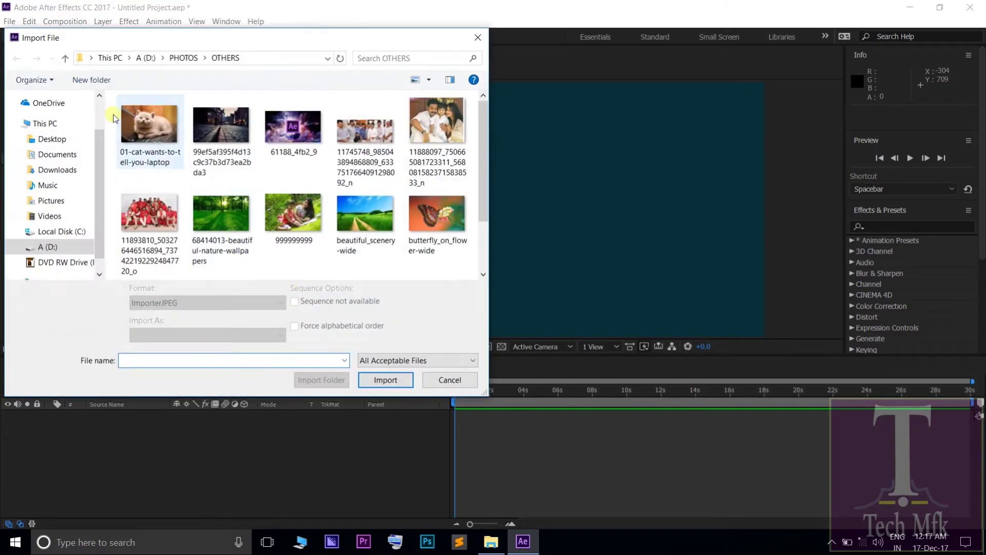
{"action": "left_click", "coordinate": [145, 58]}
{"action": "scroll", "coordinate": [206, 181], "scroll_direction": "down", "scroll_amount": 3}
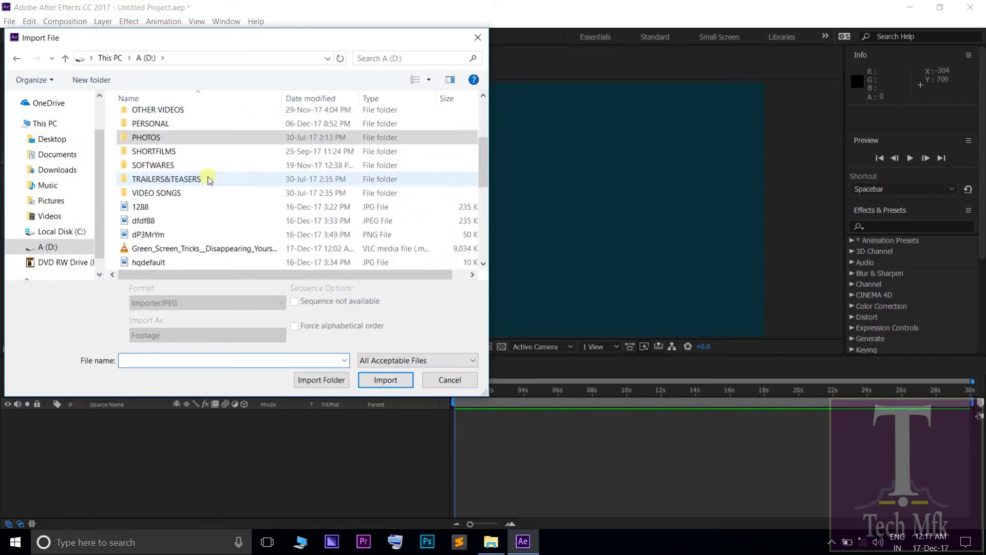
{"action": "left_click", "coordinate": [212, 248]}
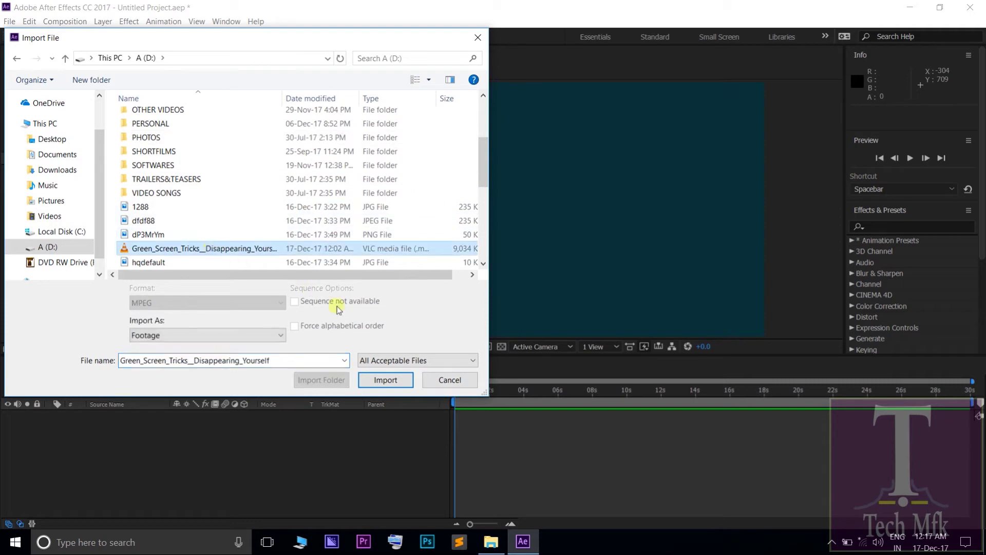
{"action": "left_click", "coordinate": [386, 380]}
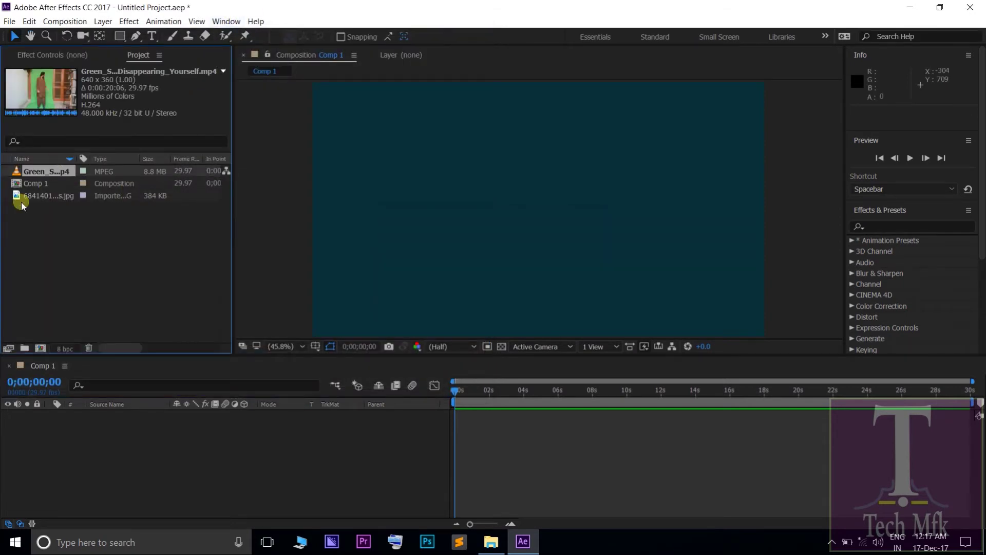
{"action": "left_click", "coordinate": [23, 195]}
- Add the green-screen video to Comp 1, with the forest image layered beneath it
{"action": "left_click", "coordinate": [28, 172]}
{"action": "left_click_drag", "start_coordinate": [30, 168], "coordinate": [273, 414]}
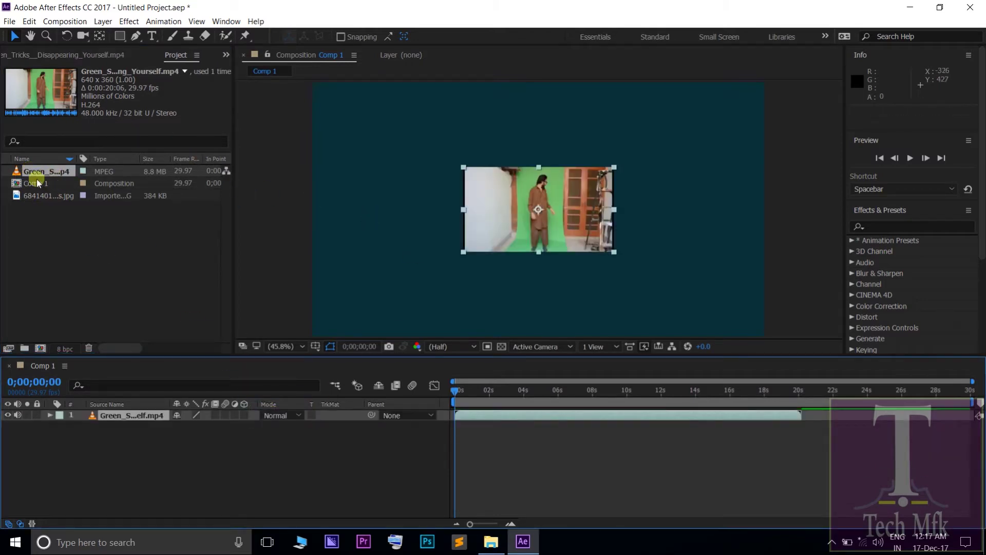
{"action": "left_click", "coordinate": [39, 197]}
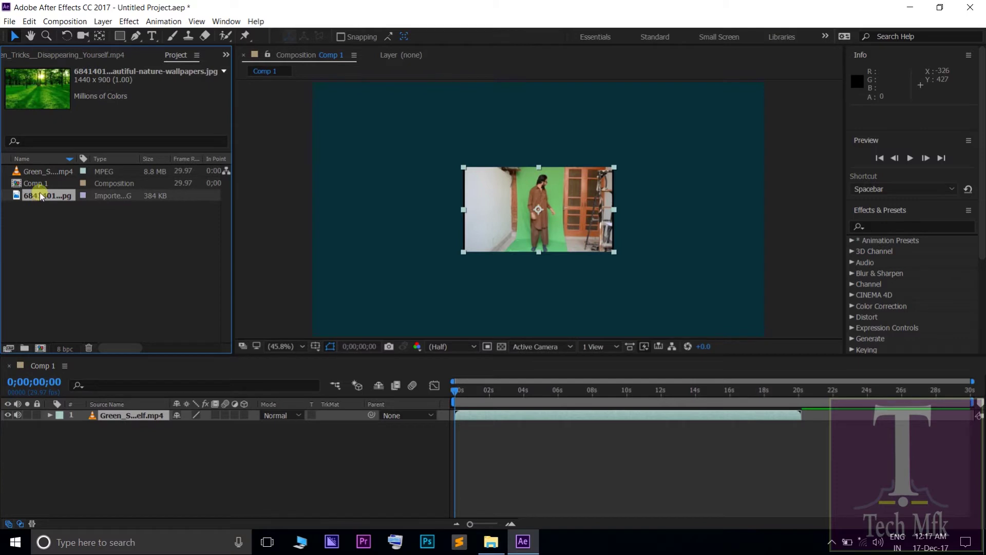
{"action": "left_click_drag", "start_coordinate": [39, 192], "coordinate": [330, 428]}
- Scale the forest image layer to fill the frame with Transform > Fit to Comp
{"action": "left_click", "coordinate": [412, 265]}
{"action": "right_click", "coordinate": [412, 265]}
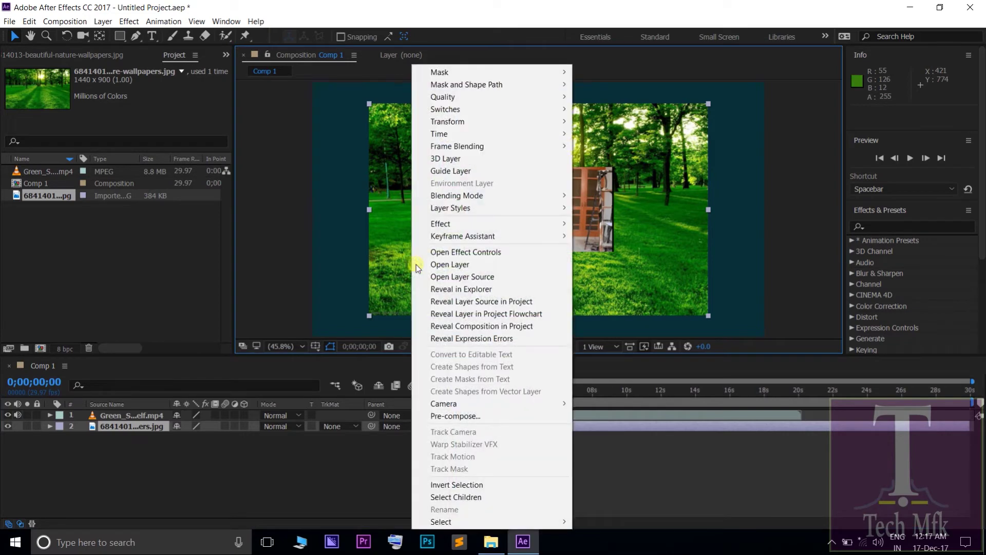
{"action": "mouse_move", "coordinate": [468, 126]}
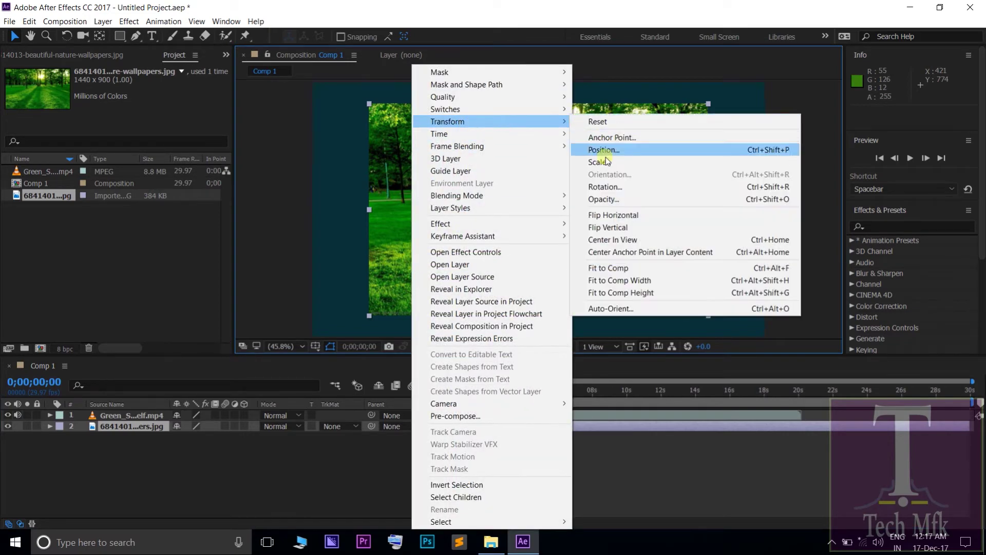
{"action": "left_click", "coordinate": [623, 268]}
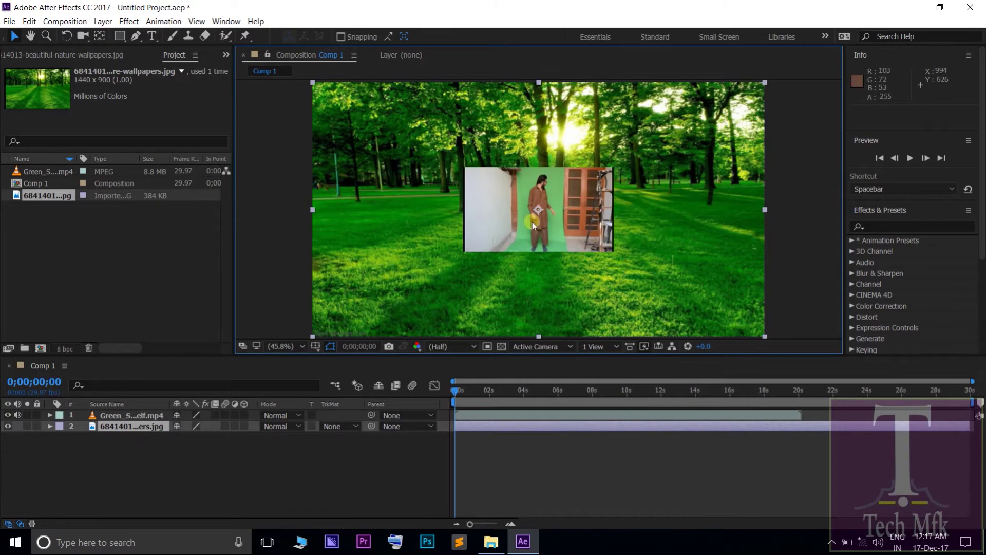
{"action": "left_click", "coordinate": [106, 414]}
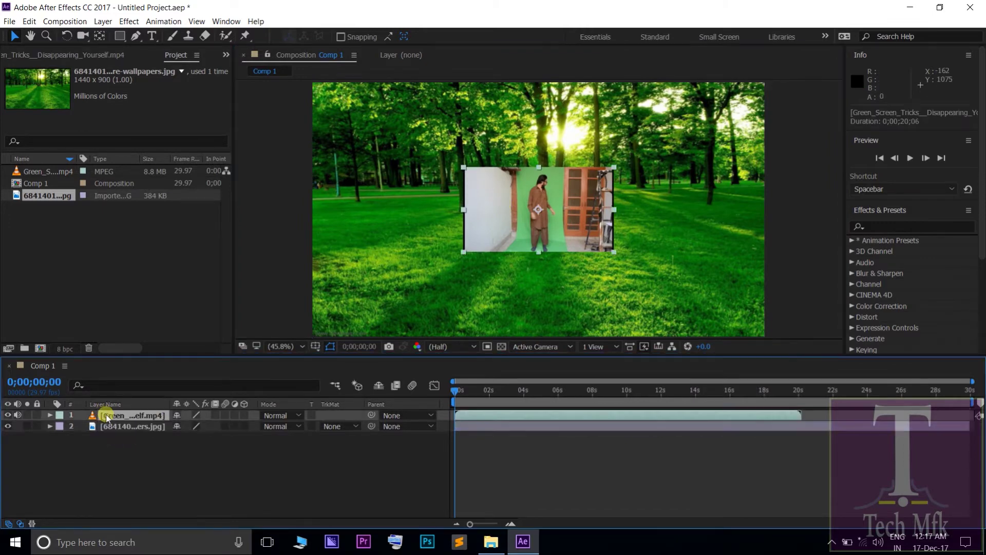
{"action": "right_click", "coordinate": [506, 215]}
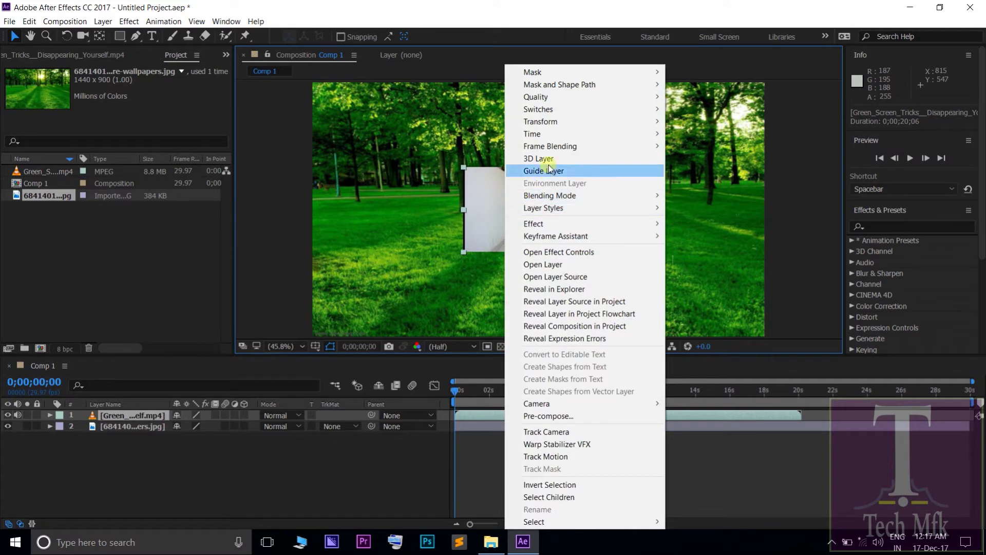
- Fit the green-screen video to the comp size and shorten the forest image layer
{"action": "mouse_move", "coordinate": [544, 121]}
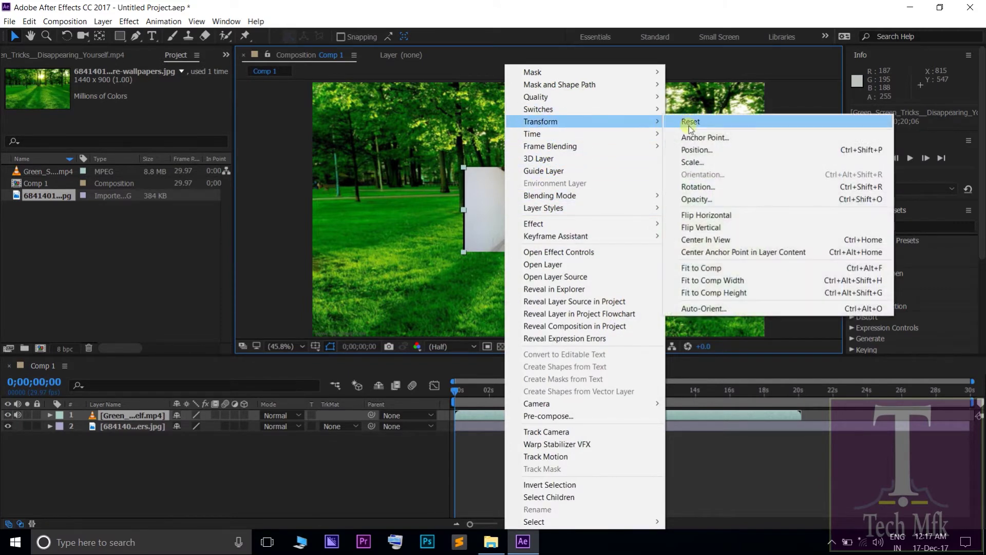
{"action": "left_click", "coordinate": [699, 268]}
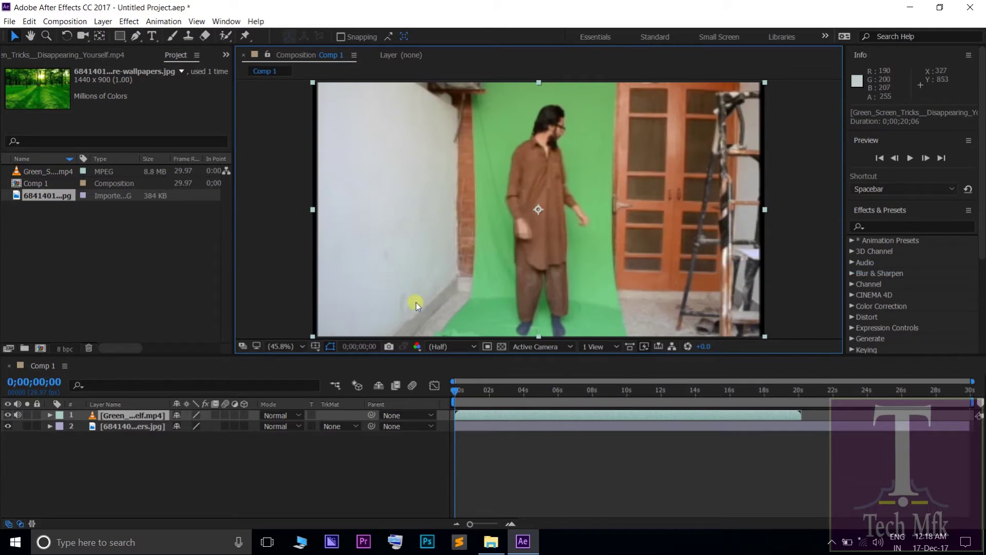
{"action": "left_click_drag", "start_coordinate": [967, 425], "coordinate": [801, 438]}
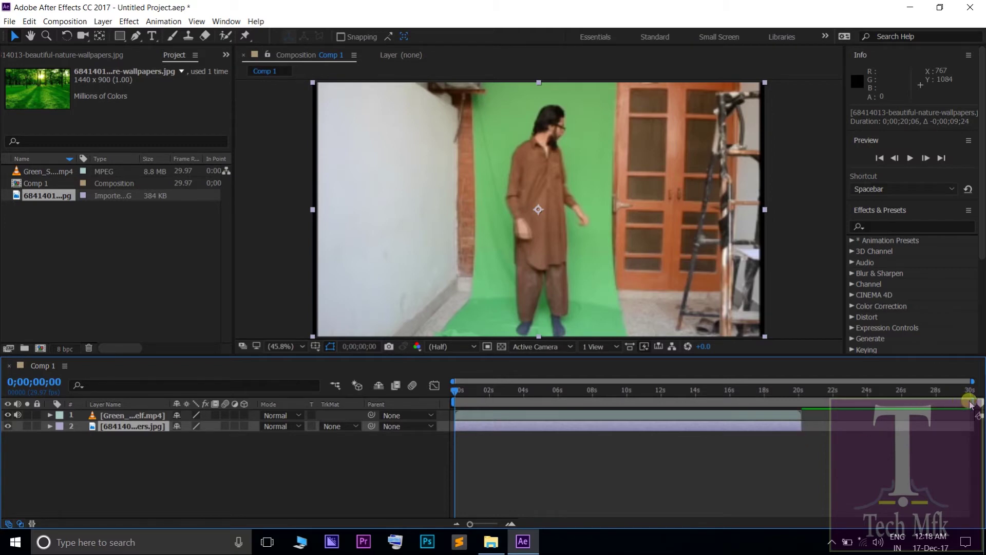
- End the work area at about 20 seconds and trim Comp 1 to the work area
{"action": "left_click_drag", "start_coordinate": [972, 402], "coordinate": [808, 416]}
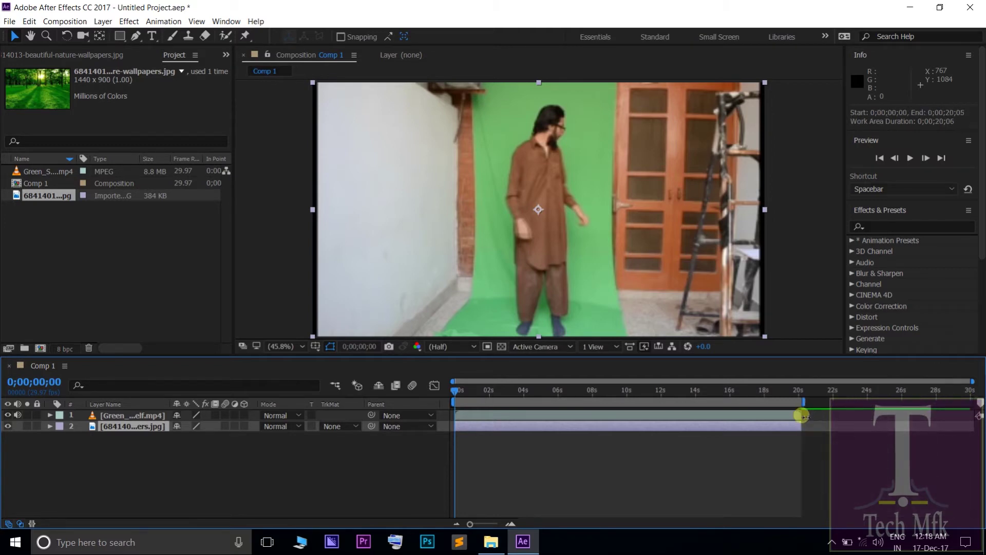
{"action": "left_click", "coordinate": [573, 419]}
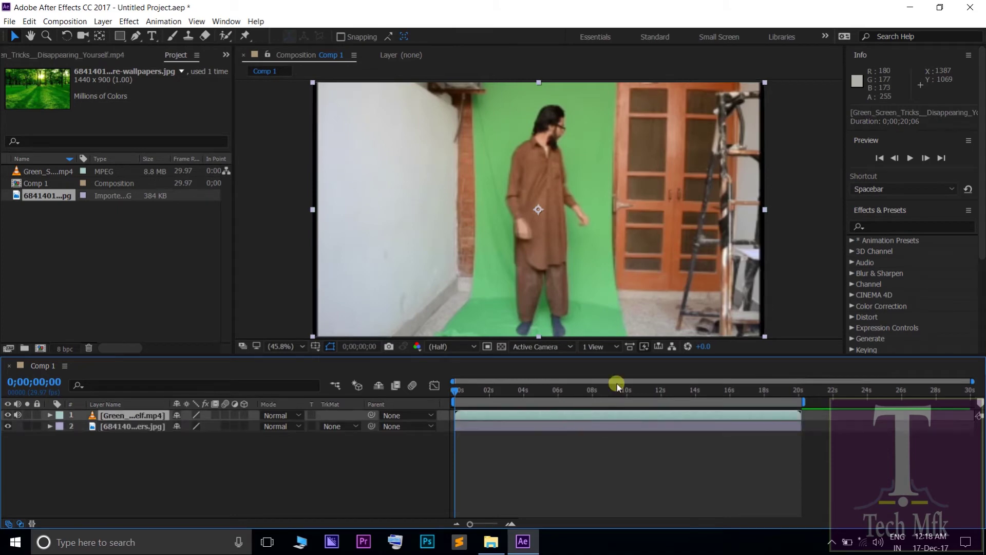
{"action": "left_click", "coordinate": [81, 22]}
{"action": "left_click", "coordinate": [91, 88]}
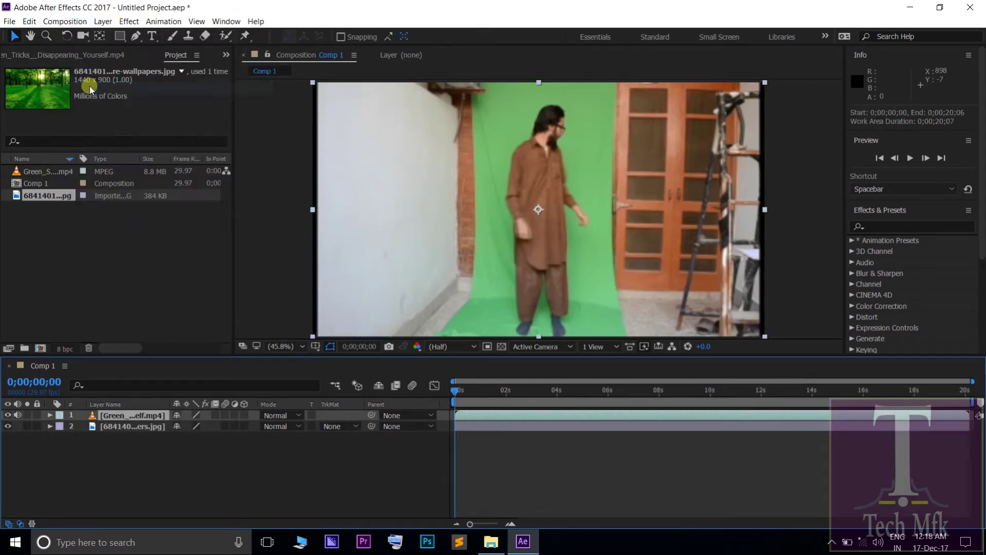
{"action": "left_click", "coordinate": [312, 468]}
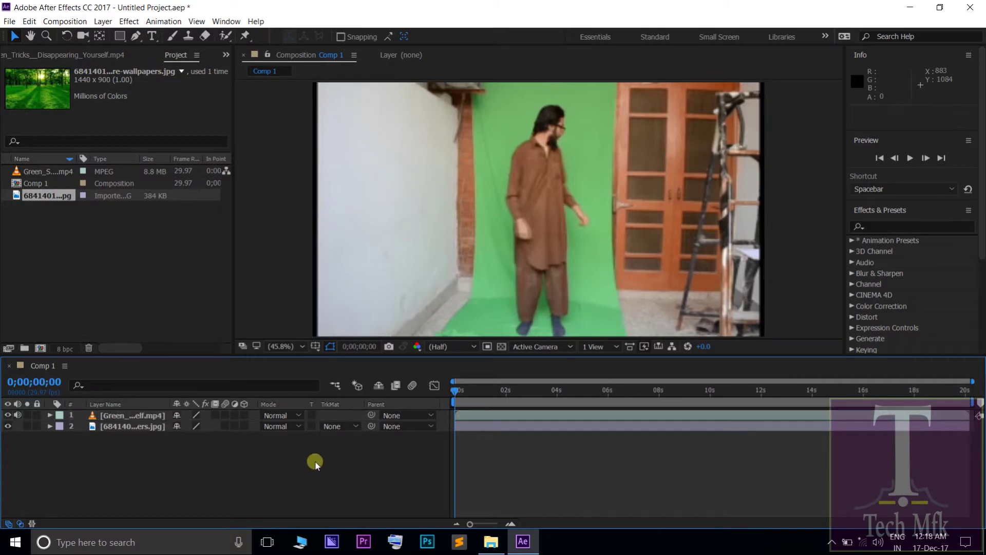
{"action": "left_click", "coordinate": [111, 416]}
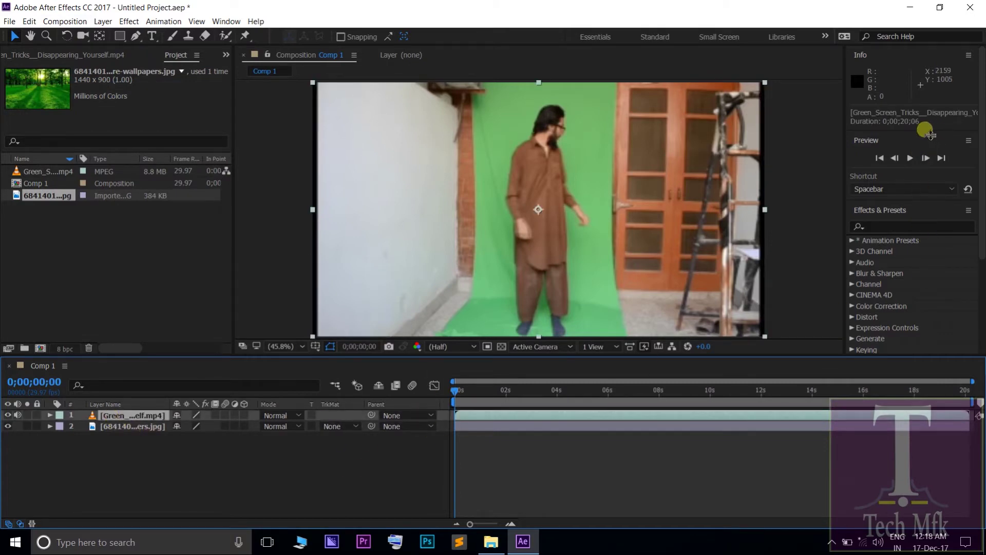
- Search effects for 'key' and drag Keylight (1.2) onto the green-screen footage
{"action": "left_click", "coordinate": [894, 229]}
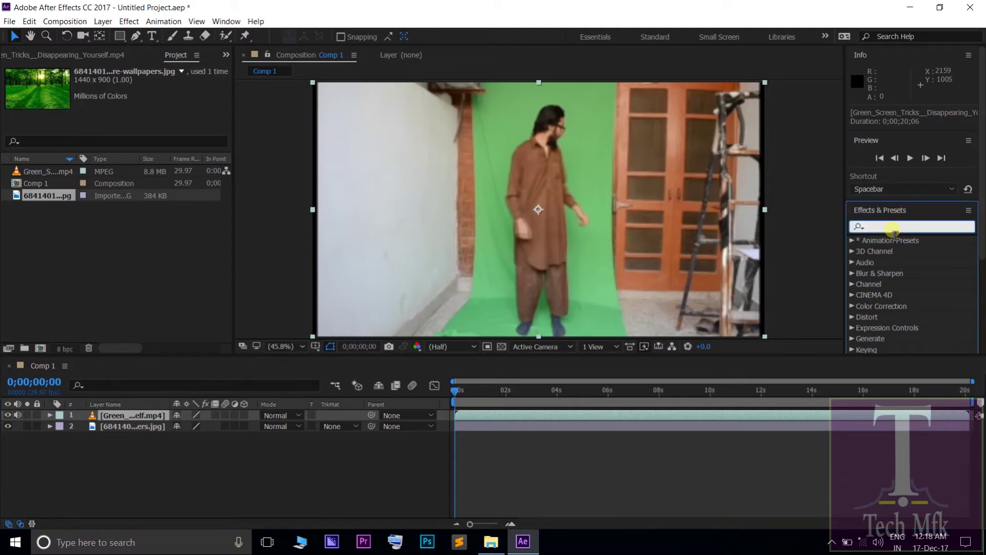
{"action": "type", "text": "ke"}
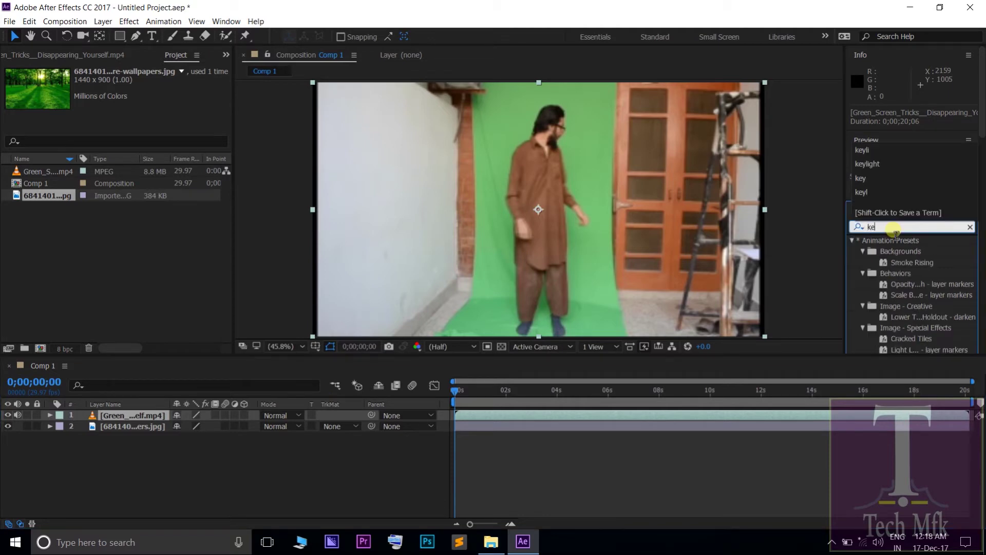
{"action": "type", "text": "y"}
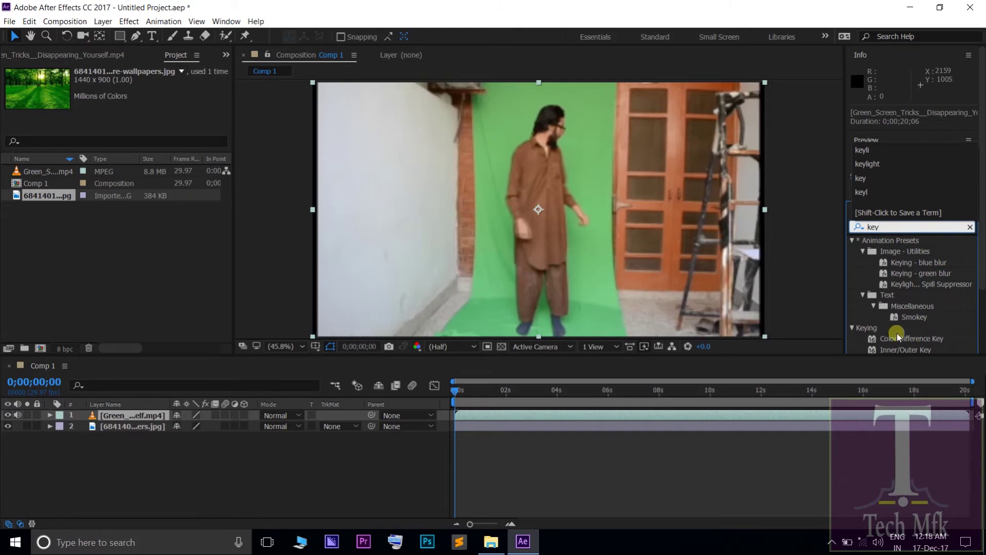
{"action": "scroll", "coordinate": [855, 303], "scroll_direction": "down", "scroll_amount": 2}
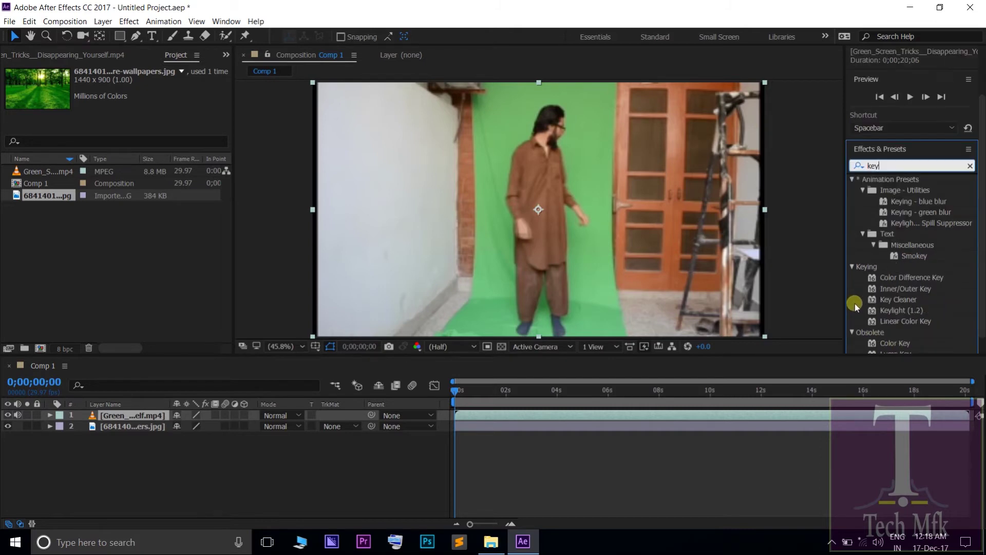
{"action": "left_click", "coordinate": [911, 311]}
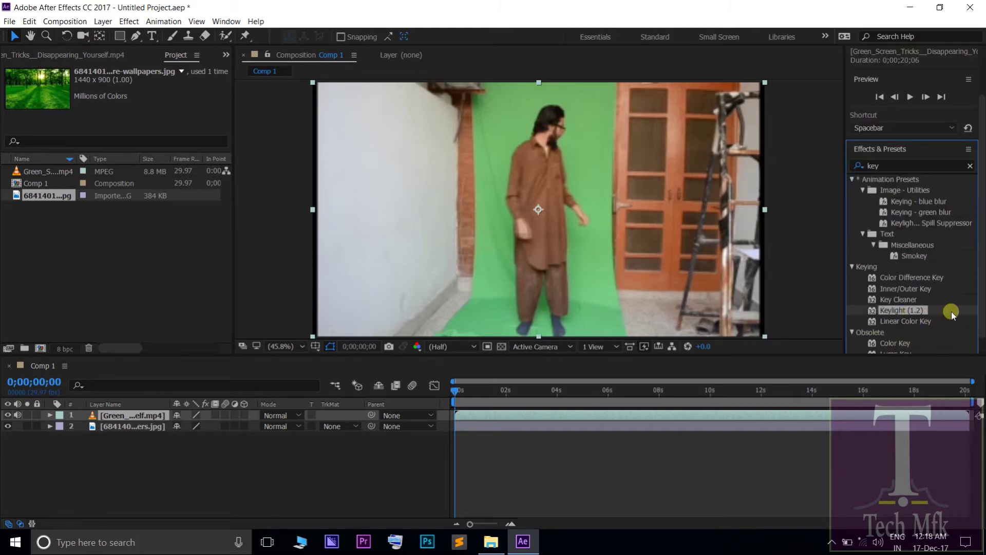
{"action": "left_click_drag", "start_coordinate": [907, 308], "coordinate": [572, 235]}
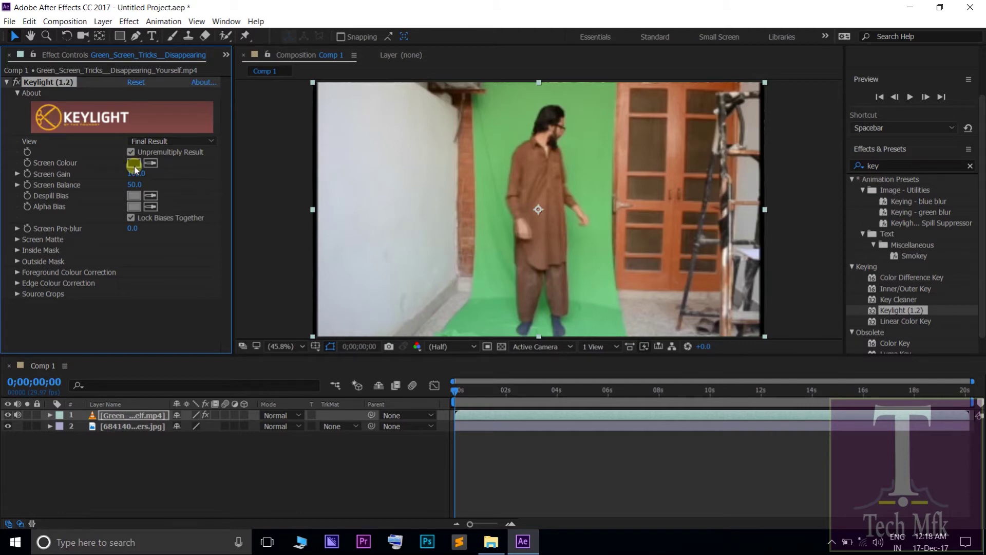
- Sample the green backdrop as Keylight's Screen Colour with the eyedropper
{"action": "left_click", "coordinate": [150, 163]}
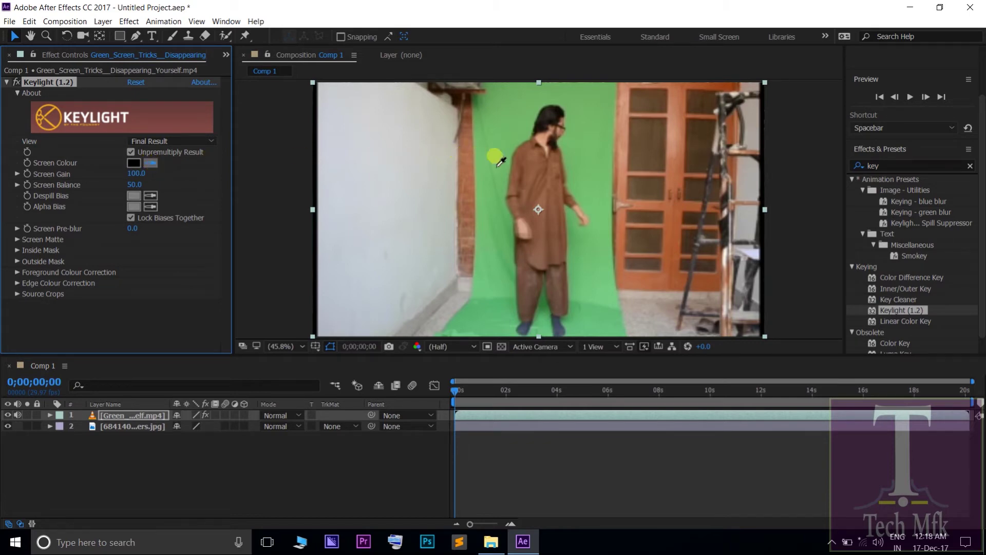
{"action": "left_click", "coordinate": [582, 184]}
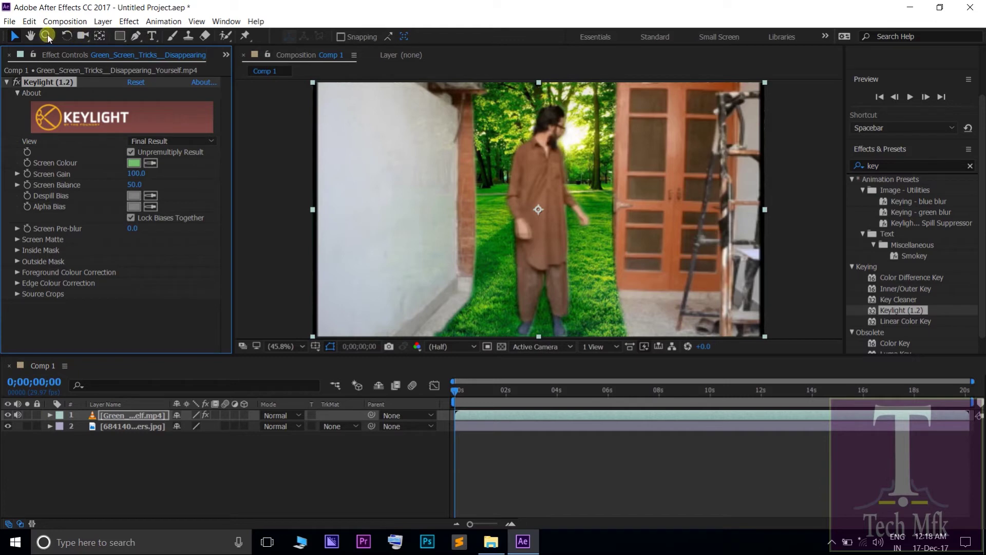
- With the Pen tool, place mask points up the man's left side and across the top
{"action": "left_click", "coordinate": [135, 35]}
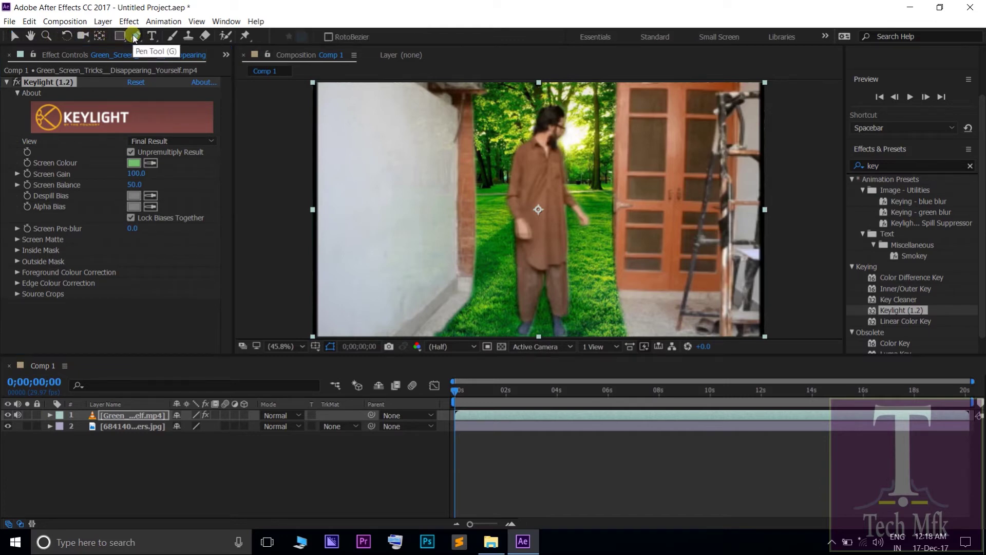
{"action": "left_click", "coordinate": [484, 332]}
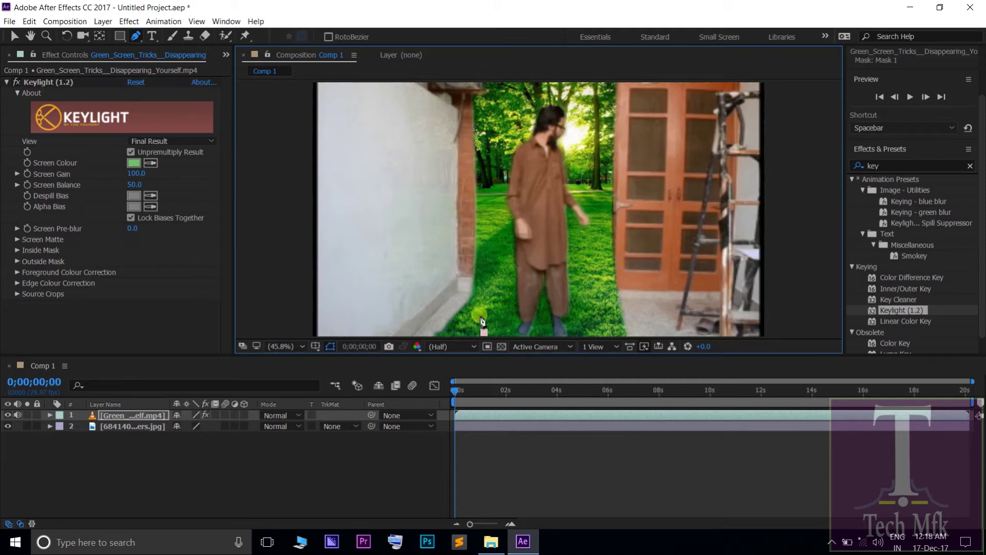
{"action": "left_click", "coordinate": [485, 289]}
{"action": "left_click", "coordinate": [482, 208]}
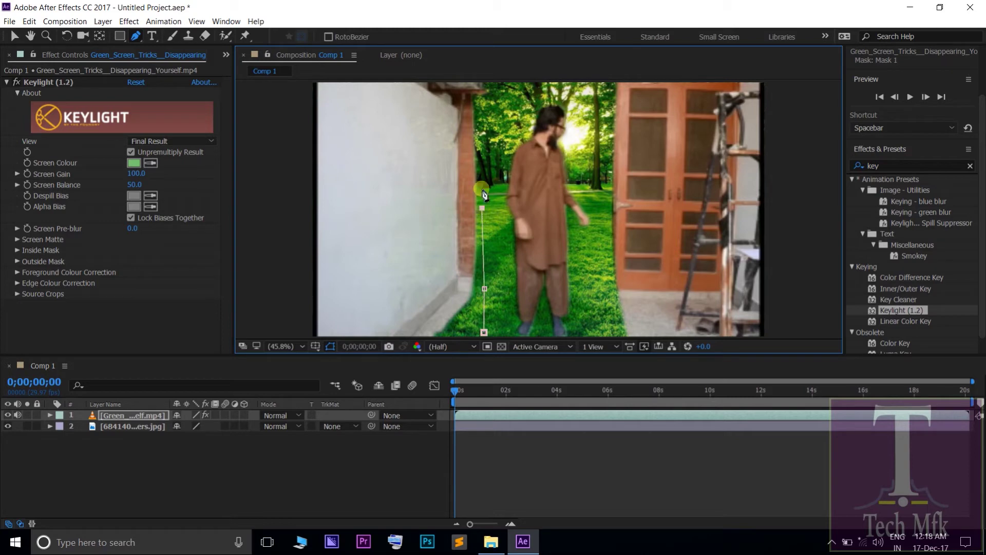
{"action": "left_click", "coordinate": [479, 142]}
{"action": "left_click", "coordinate": [480, 117]}
{"action": "left_click", "coordinate": [530, 88]}
{"action": "left_click", "coordinate": [569, 88]}
{"action": "left_click", "coordinate": [599, 108]}
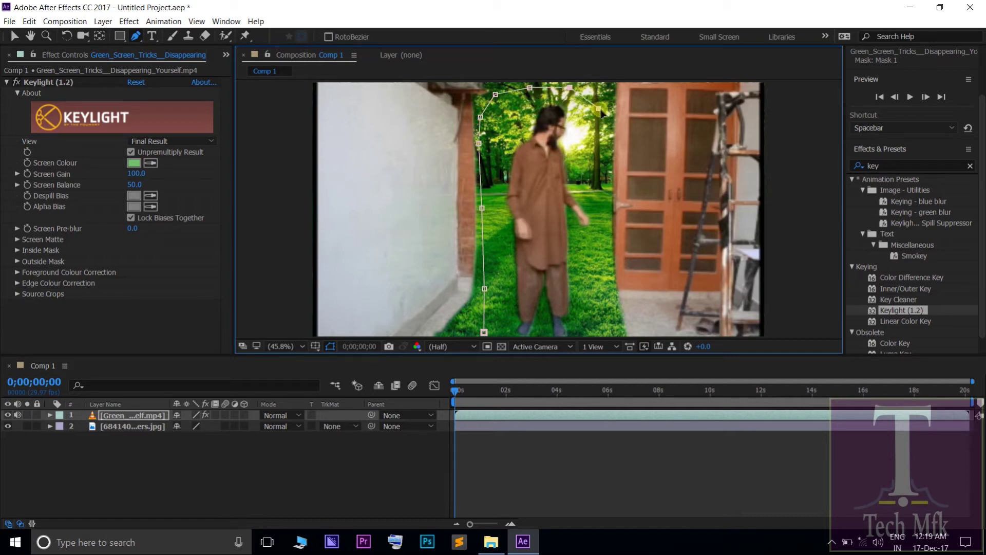
- Continue the mask down the man's right side and close it along the bottom edge
{"action": "left_click", "coordinate": [609, 173]}
{"action": "left_click", "coordinate": [602, 228]}
{"action": "left_click", "coordinate": [601, 276]}
{"action": "left_click", "coordinate": [609, 321]}
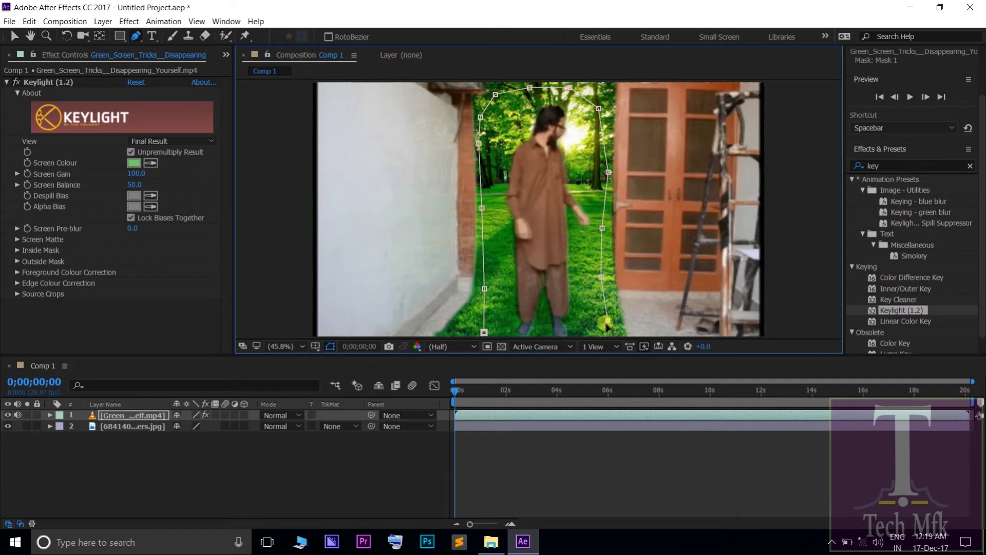
{"action": "left_click_drag", "start_coordinate": [608, 323], "coordinate": [589, 286]}
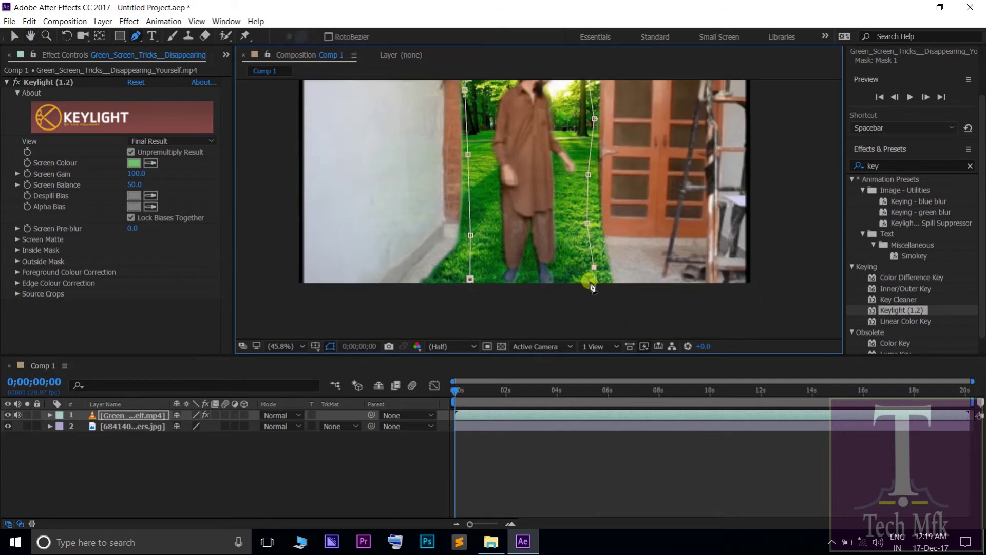
{"action": "left_click", "coordinate": [474, 285]}
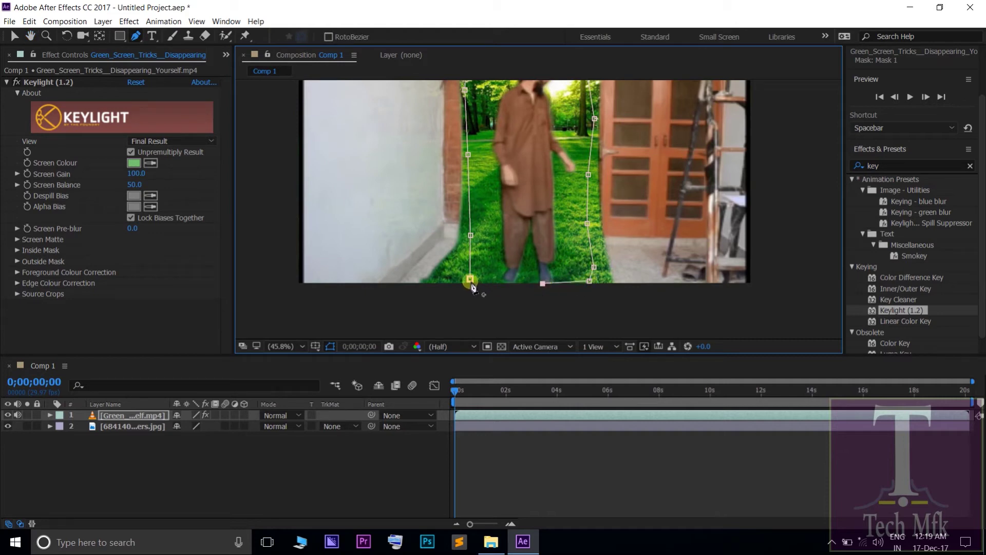
{"action": "left_click", "coordinate": [472, 283]}
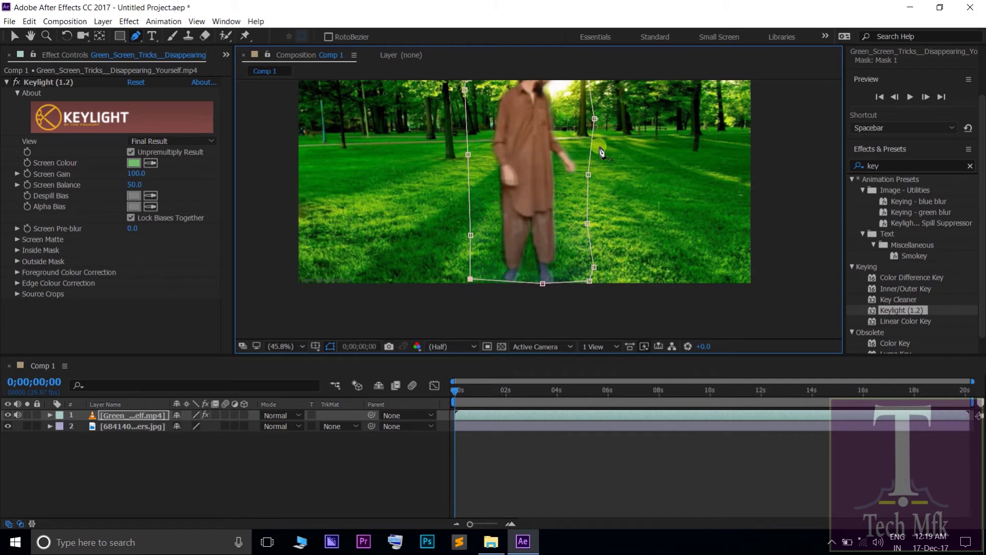
{"action": "key", "text": "h"}
{"action": "left_click_drag", "start_coordinate": [644, 194], "coordinate": [650, 231]}
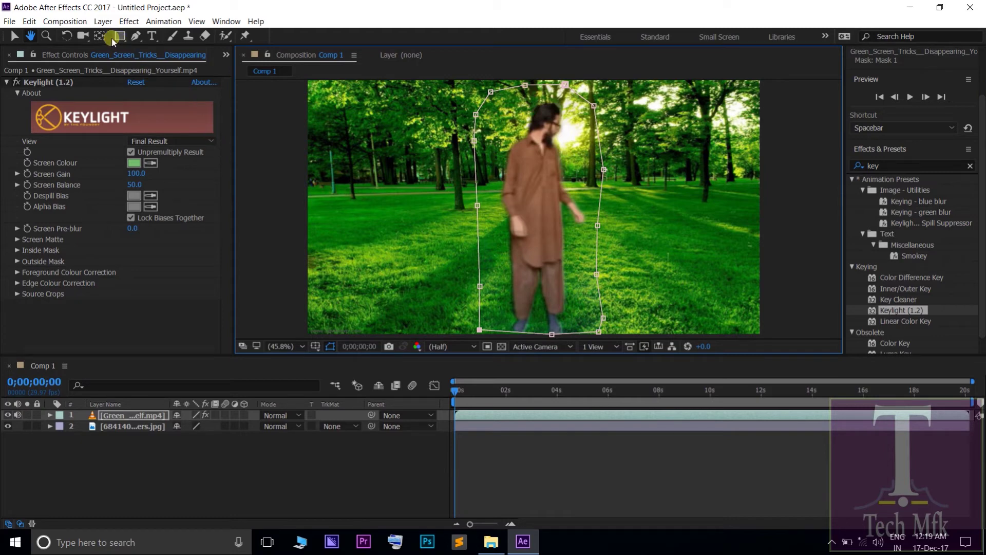
- Switch Keylight's View to Screen Matte and expand the Screen Matte settings group
{"action": "left_click", "coordinate": [11, 36]}
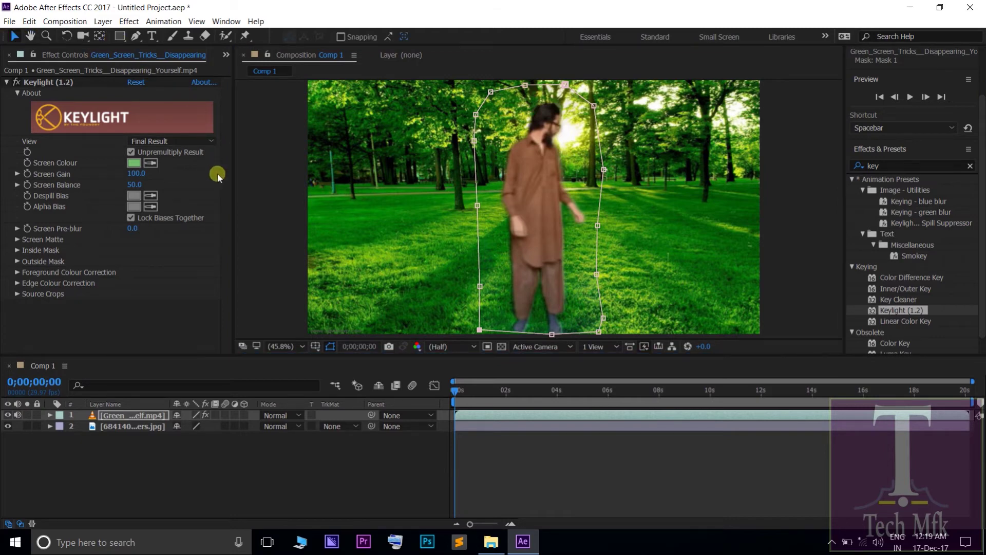
{"action": "left_click", "coordinate": [206, 140]}
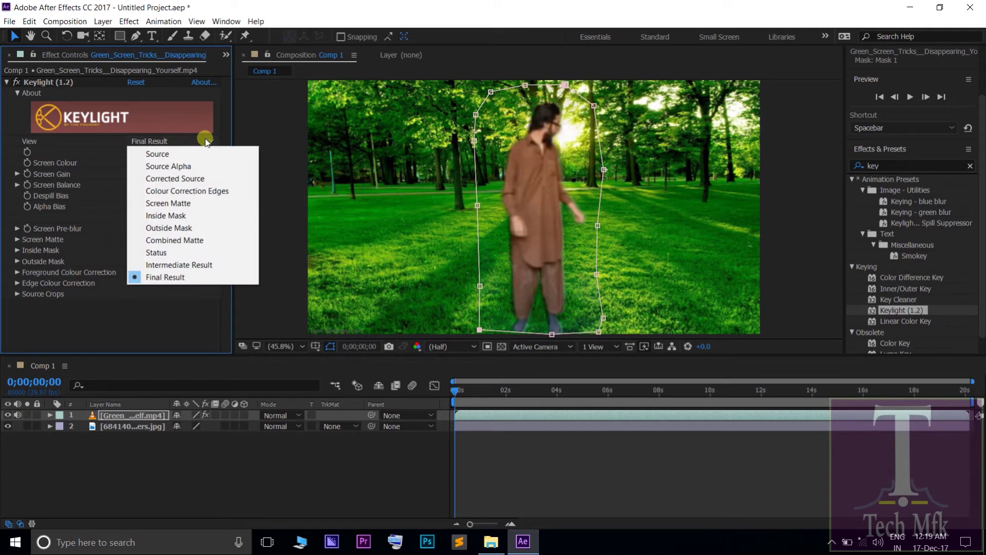
{"action": "left_click", "coordinate": [180, 203]}
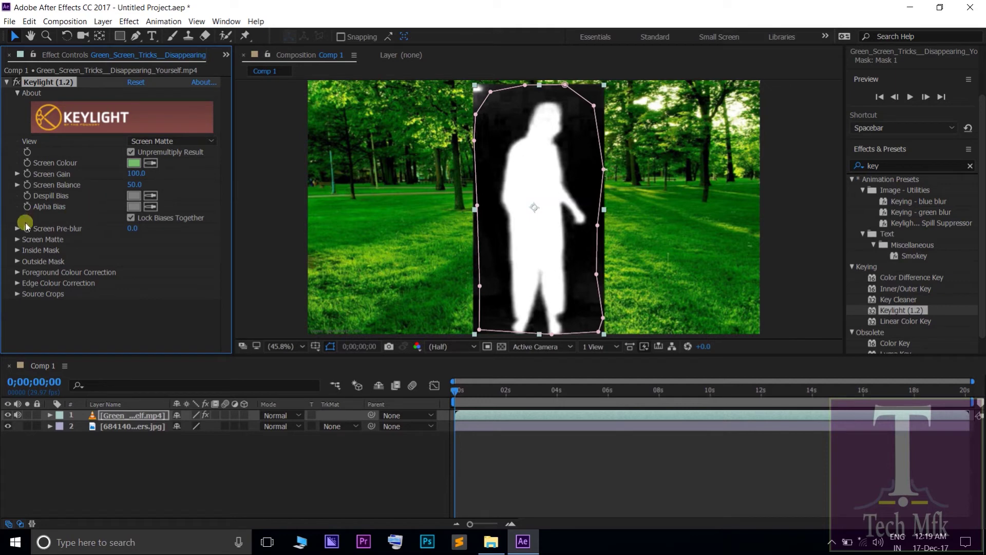
{"action": "left_click", "coordinate": [16, 239]}
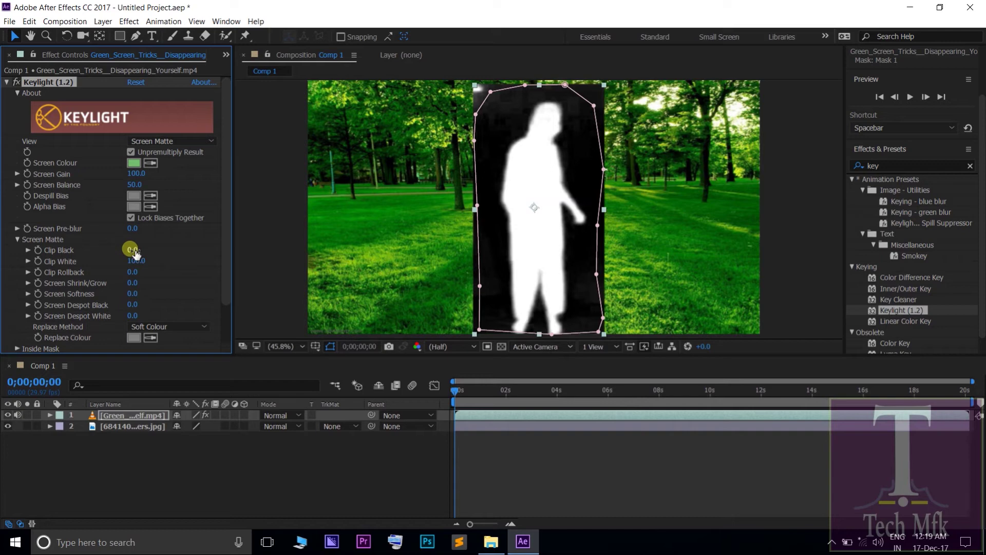
- Raise Screen Matte Clip Black to 23.0 and lower Clip White to 82.6
{"action": "left_click_drag", "start_coordinate": [136, 249], "coordinate": [163, 251]}
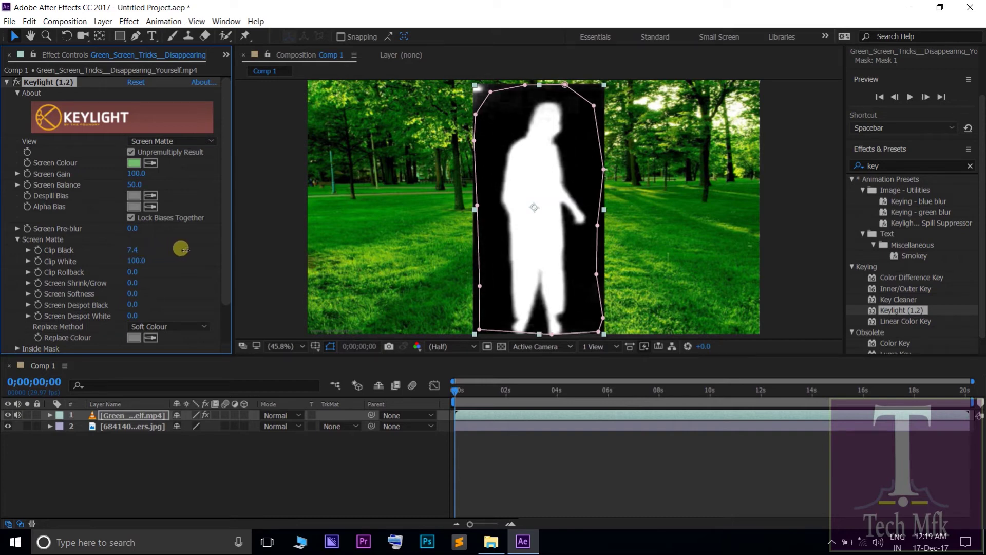
{"action": "left_click_drag", "start_coordinate": [183, 250], "coordinate": [266, 245]}
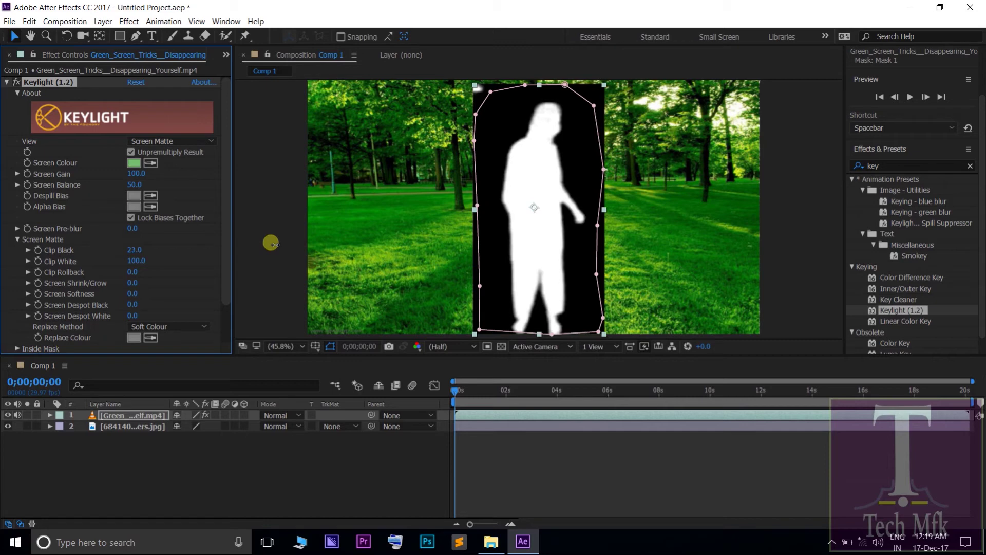
{"action": "left_click", "coordinate": [147, 261]}
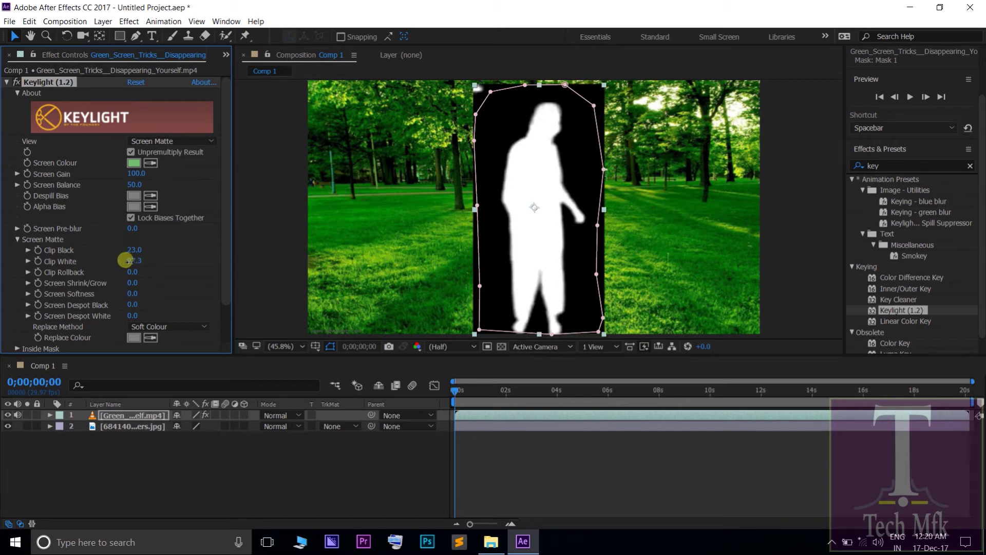
{"action": "left_click_drag", "start_coordinate": [134, 260], "coordinate": [24, 267]}
{"action": "left_click_drag", "start_coordinate": [211, 263], "coordinate": [157, 258]}
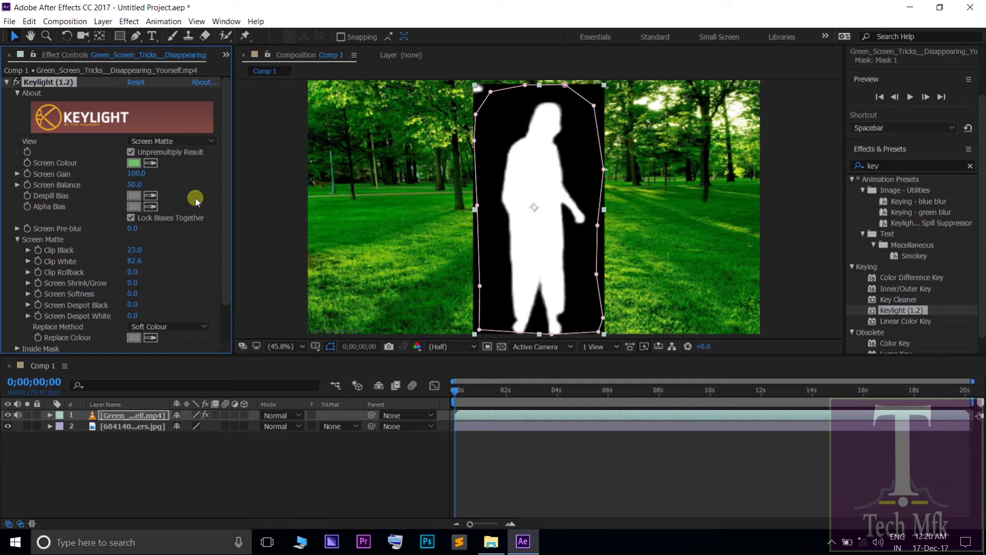
{"action": "left_click", "coordinate": [200, 140]}
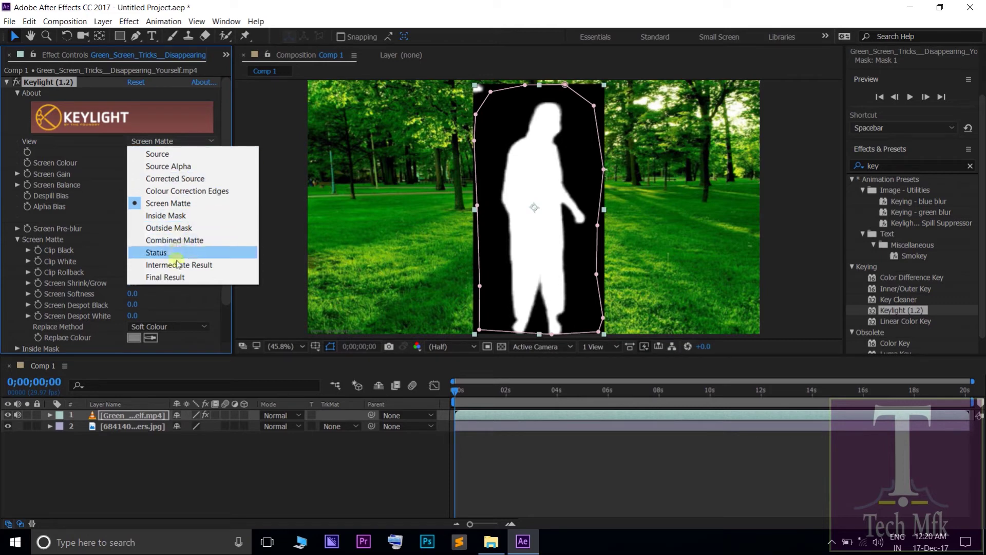
- Set Keylight's View to Final Result and play the composite preview from the start
{"action": "left_click", "coordinate": [174, 277]}
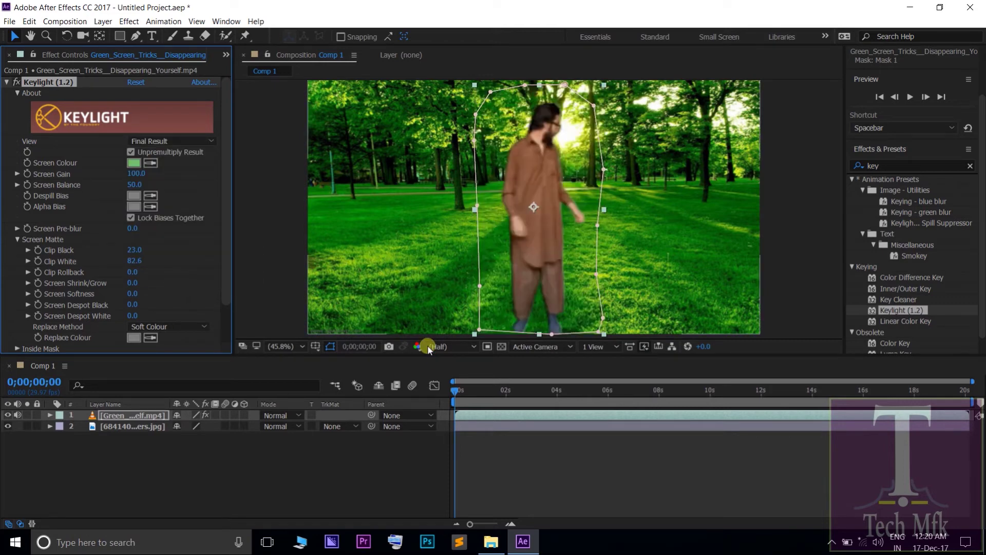
{"action": "left_click", "coordinate": [455, 392]}
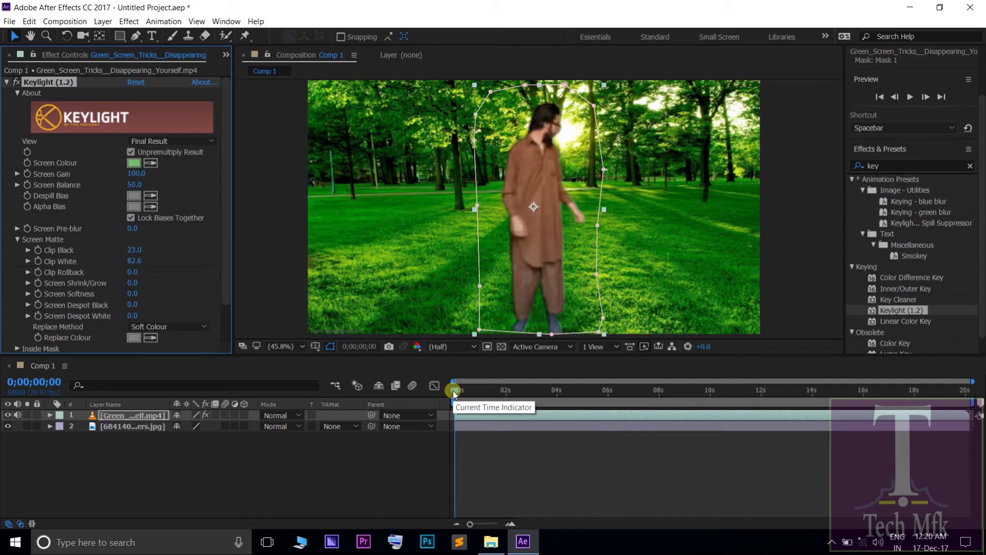
{"action": "key", "text": "space"}
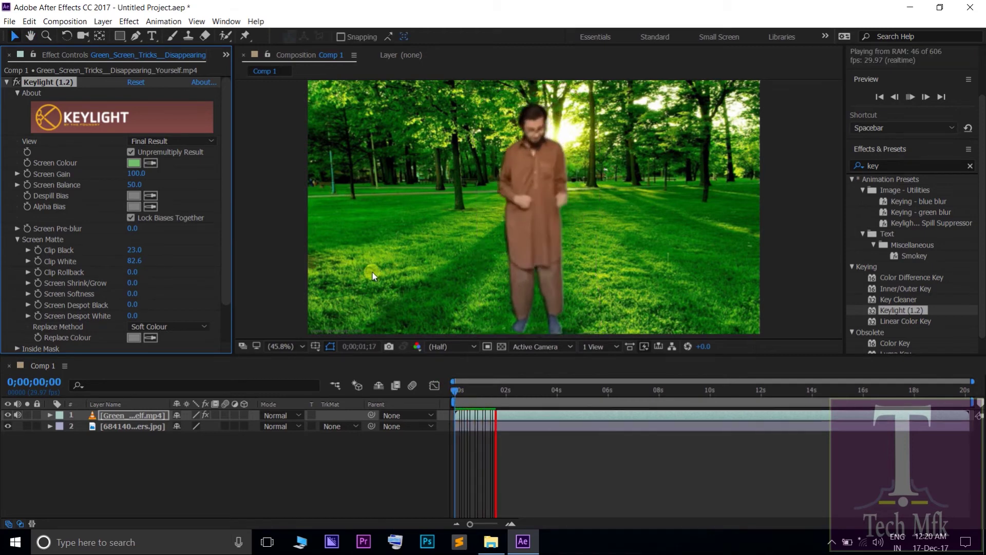